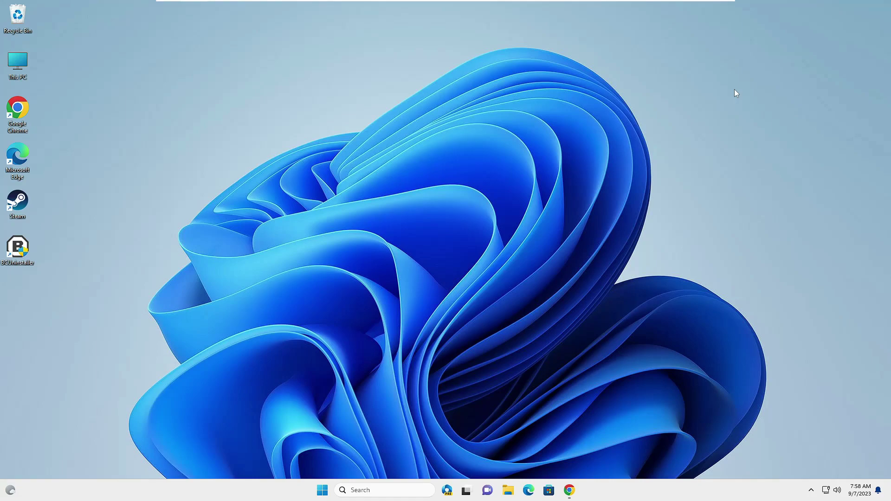
Open chrome://flags, search 'parallel', and set the Parallel downloading flag to Enabled.
click(570, 491)
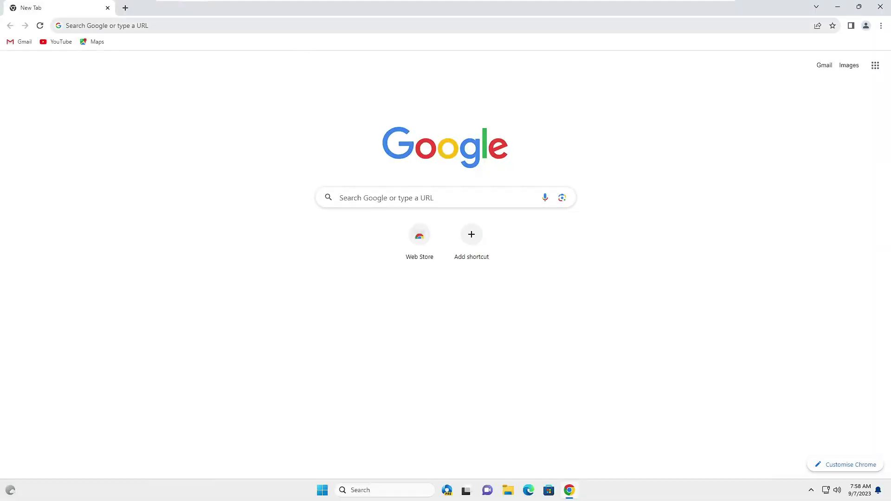
click(74, 25)
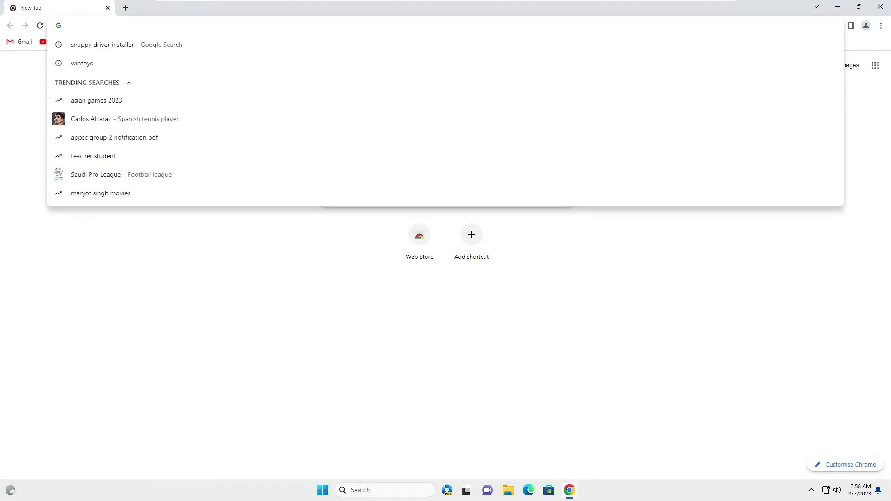
text(ch)
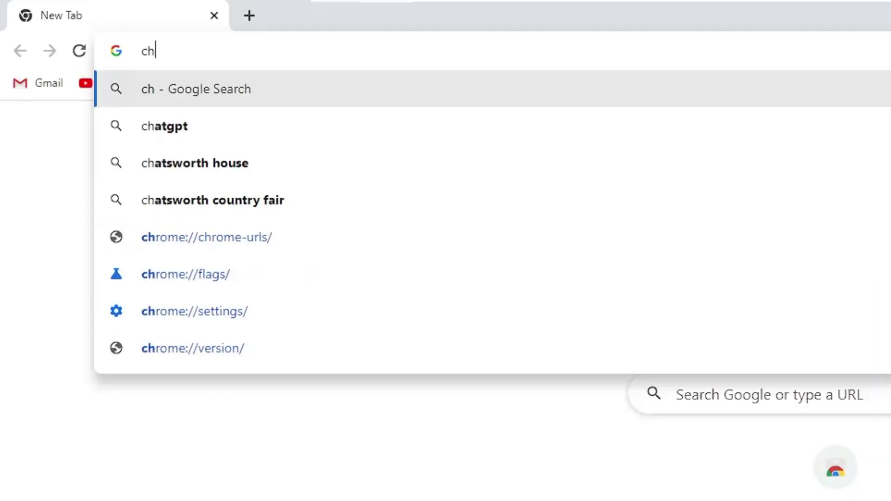
text(rome:)
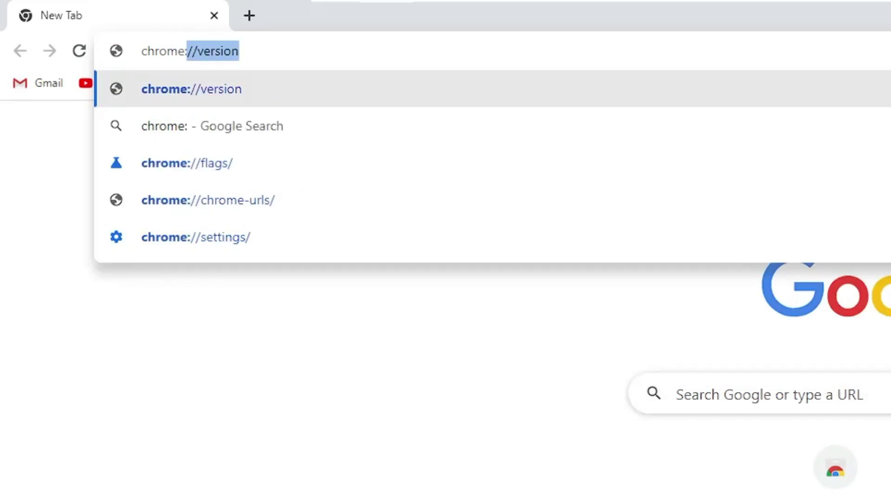
text(//)
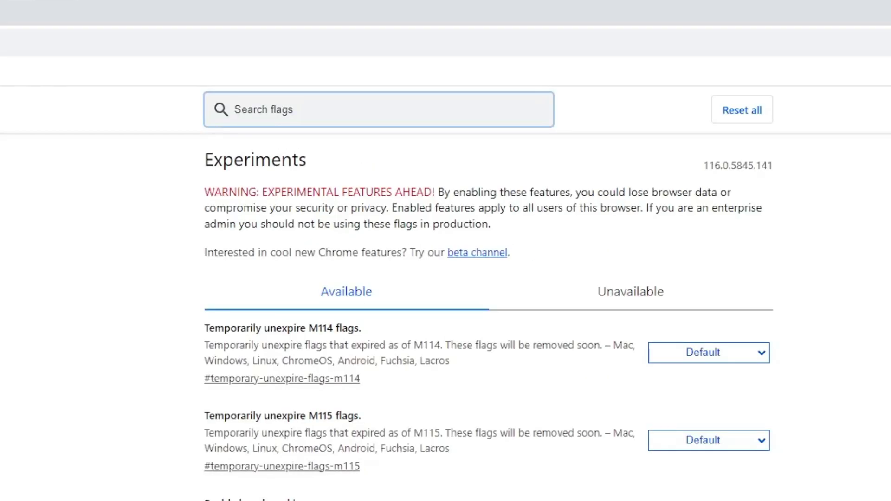
text(parallel)
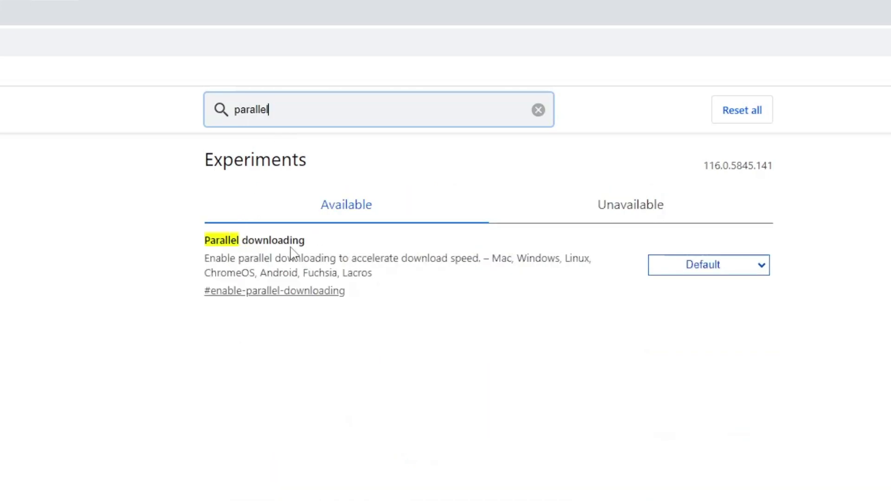
click(735, 273)
click(697, 298)
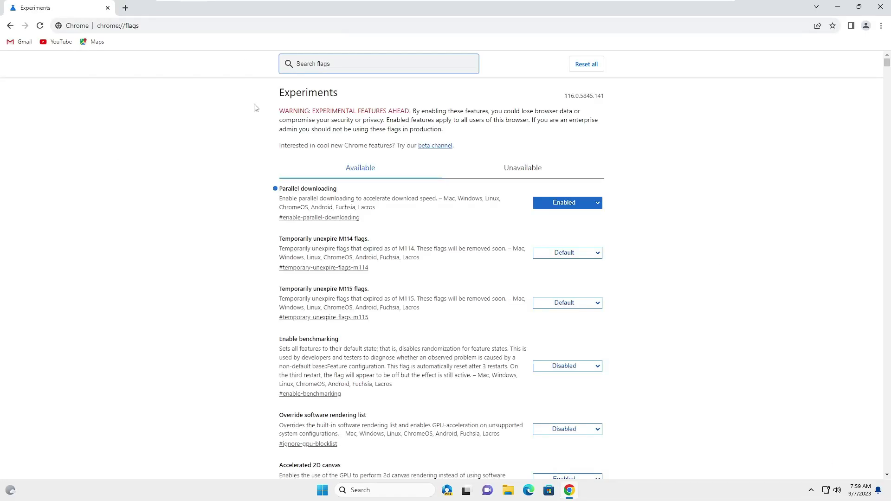
In Settings, find 'dns' under Security and set secure DNS to Google (Public DNS).
click(881, 27)
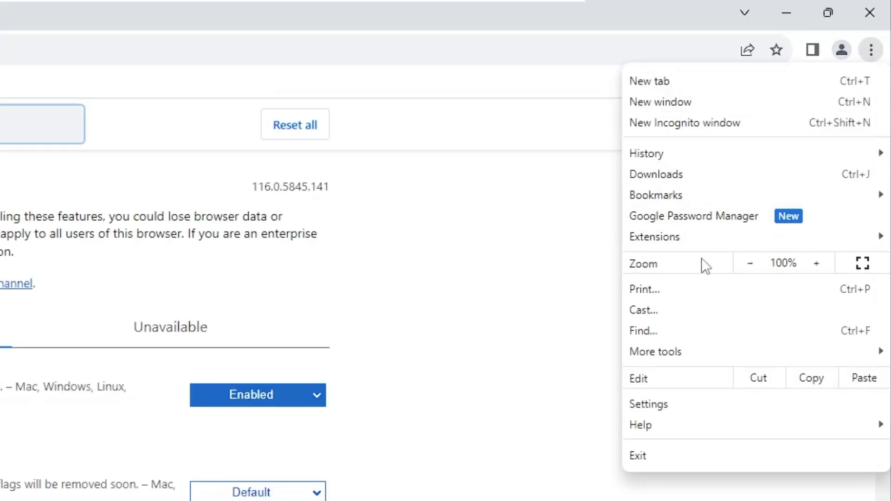
click(647, 403)
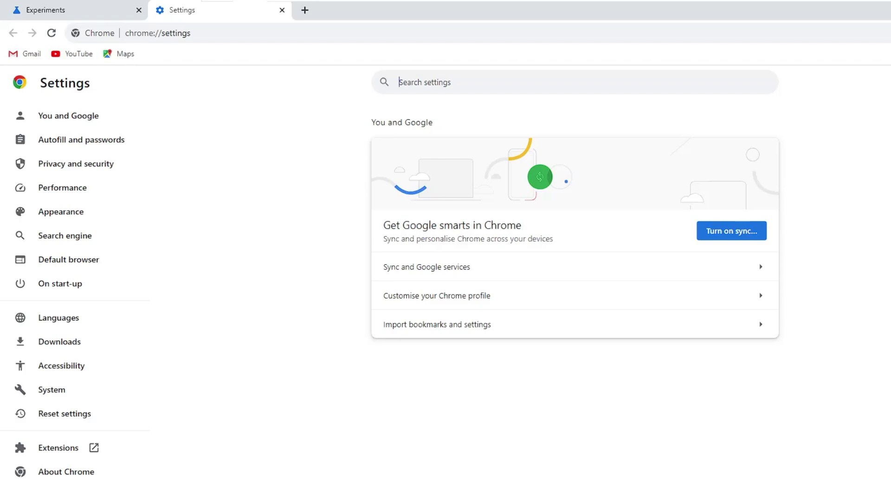
text(dns)
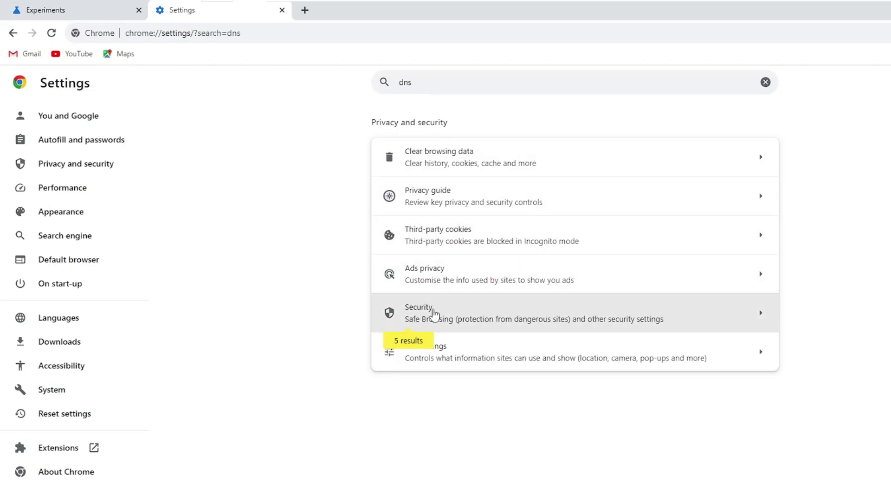
click(452, 318)
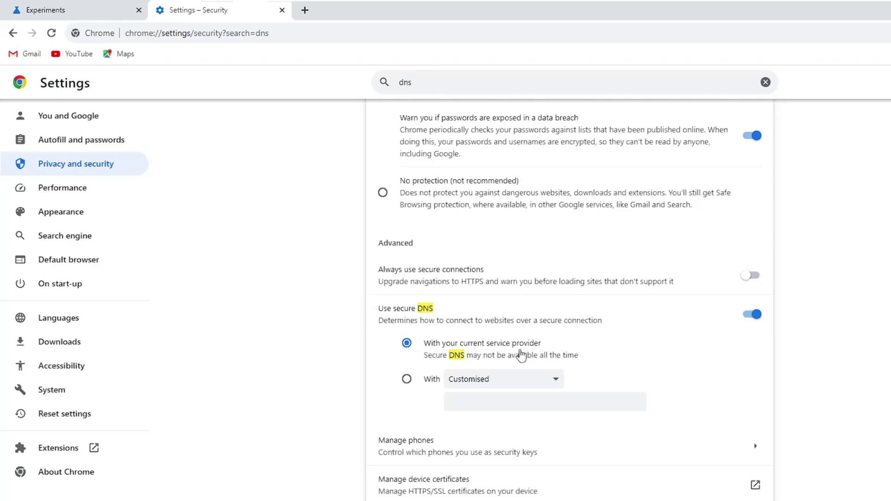
click(408, 379)
click(523, 387)
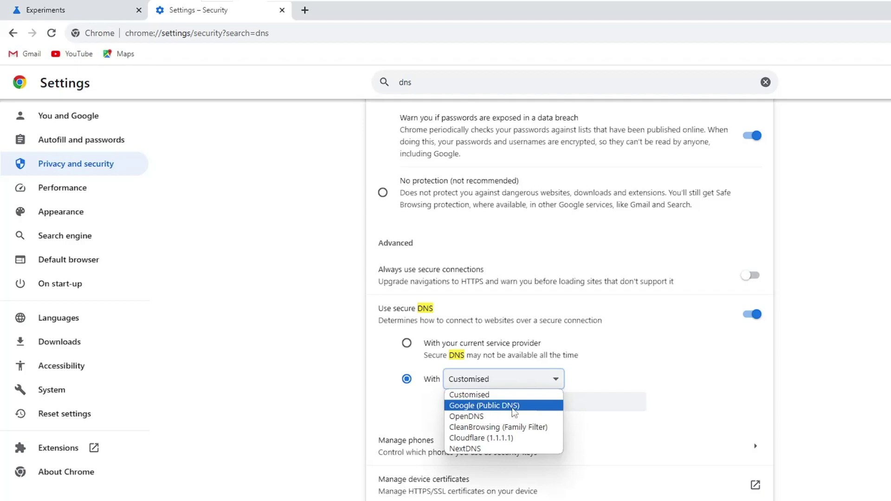
click(514, 408)
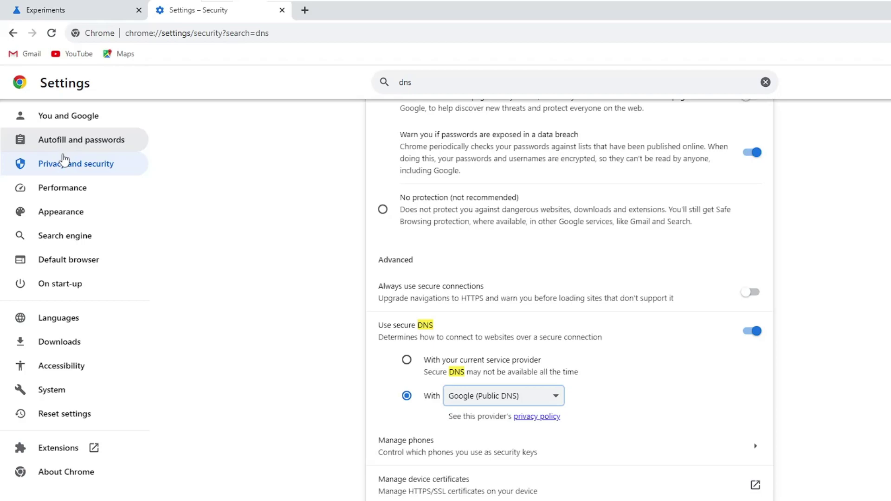
Open Clear browsing data from Privacy and security, using the Advanced tab with All time.
click(98, 166)
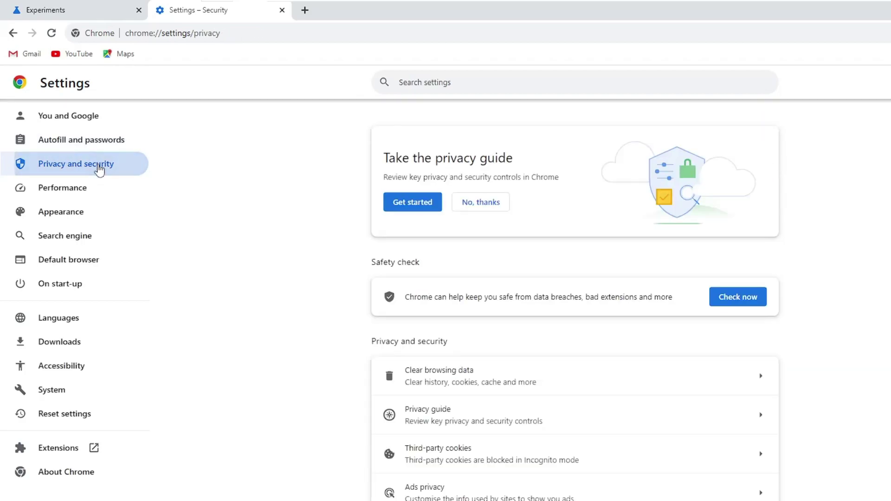
click(466, 384)
click(495, 239)
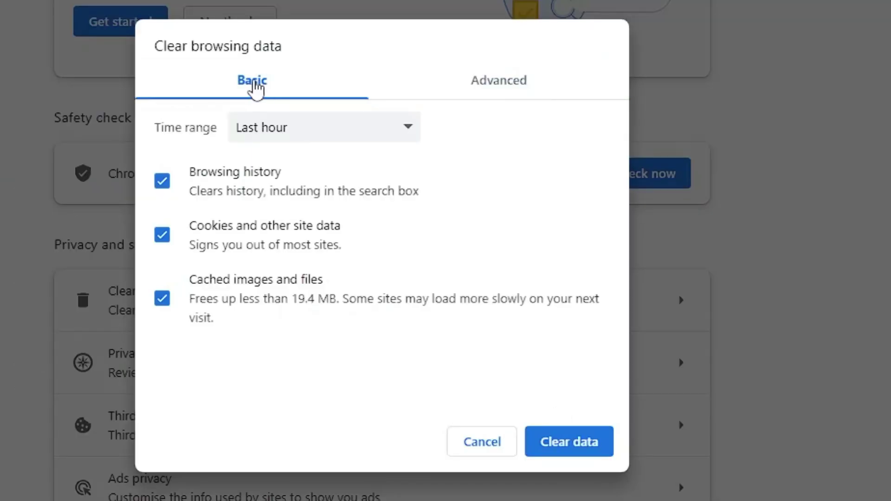
click(517, 93)
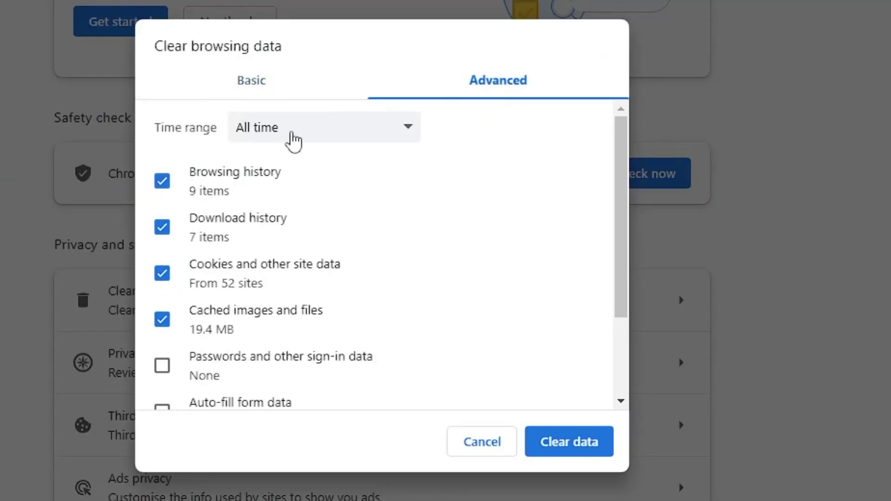
scroll(275, 243, down, 2)
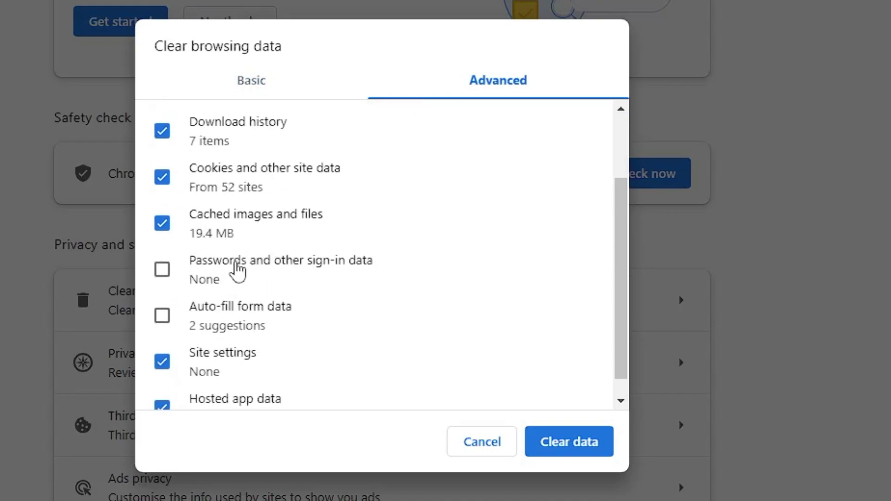
scroll(226, 319, up, 2)
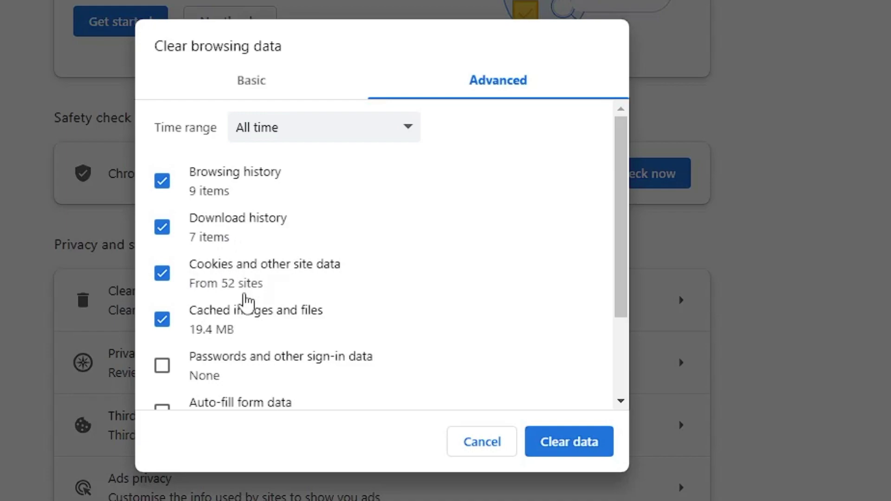
Clear the selected browsing data, then run 'temp' from the Run box.
click(571, 445)
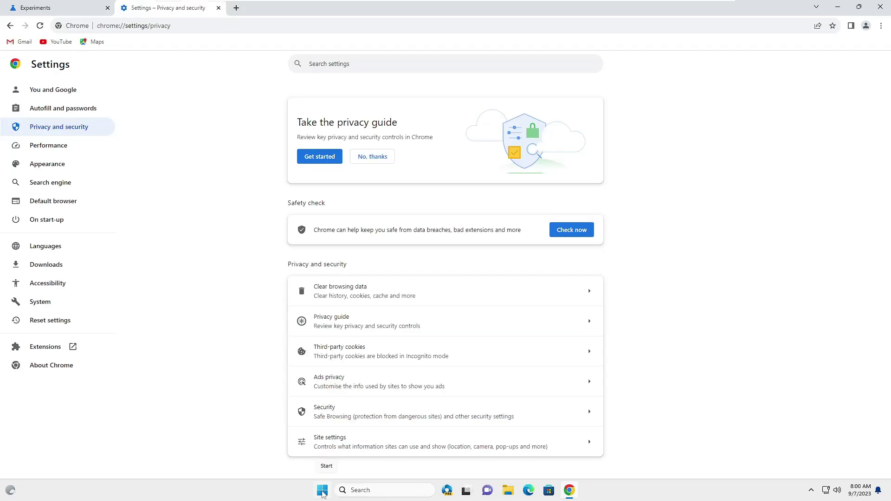
right_click(323, 494)
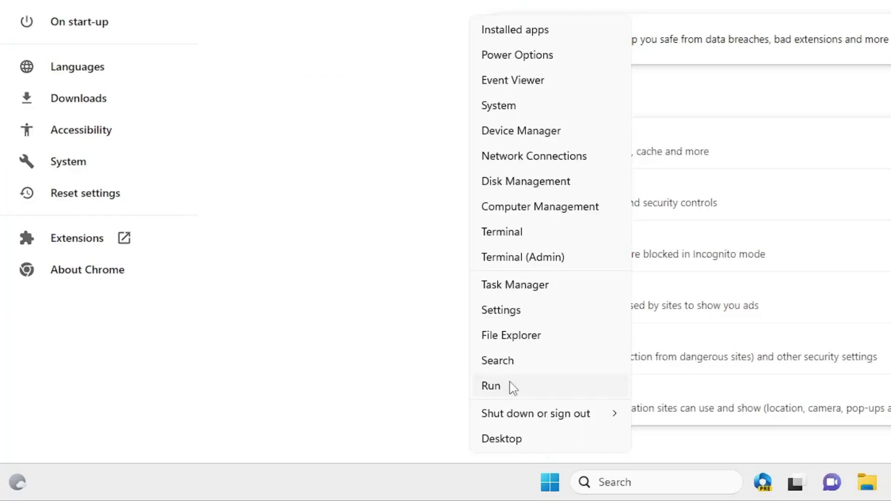
click(492, 386)
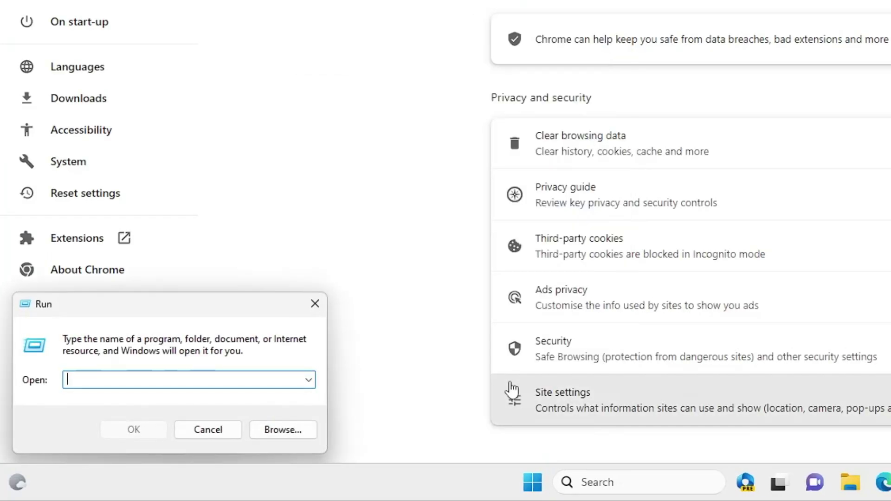
text(temp)
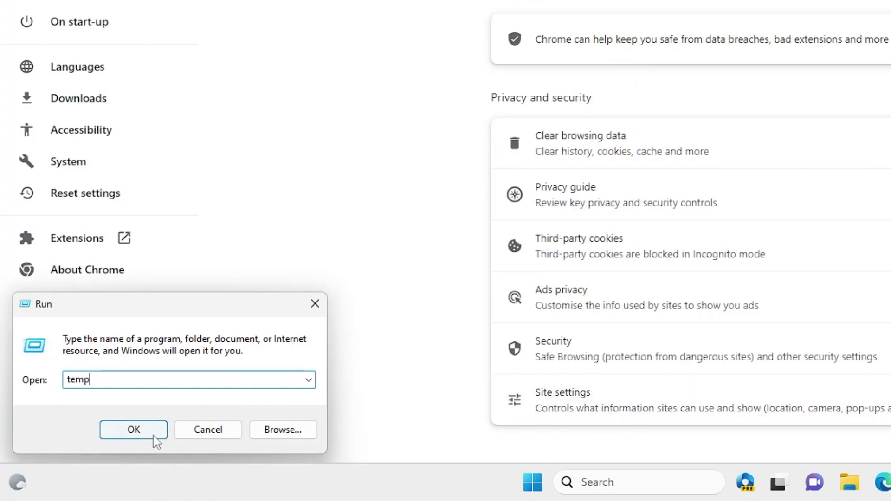
click(153, 435)
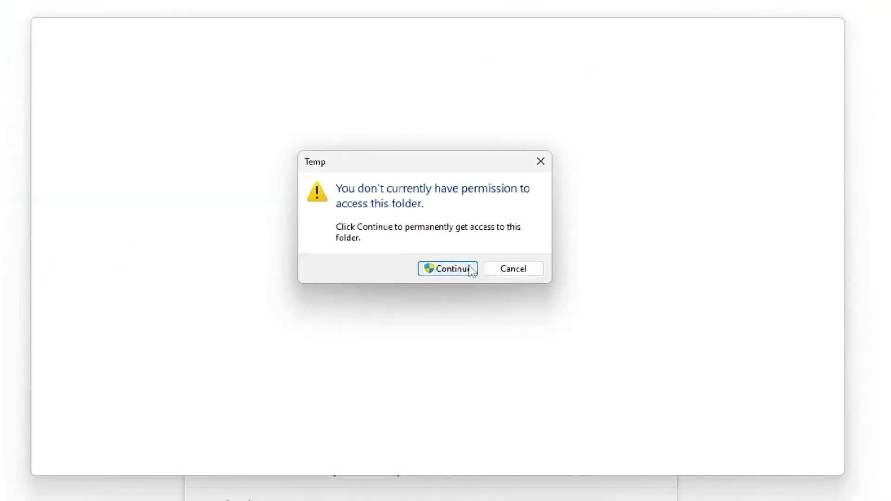
Grant access to Windows Temp, delete all its files, skip the in-use one, and close it.
click(779, 84)
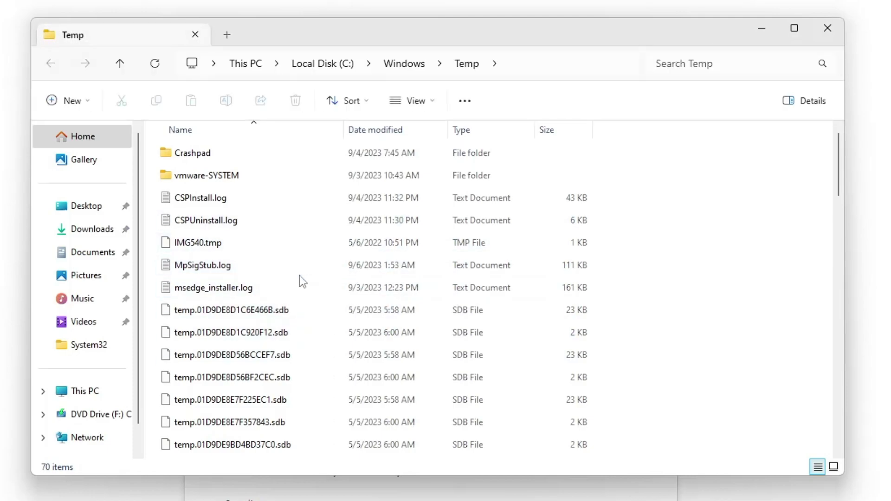
key(ctrl+a)
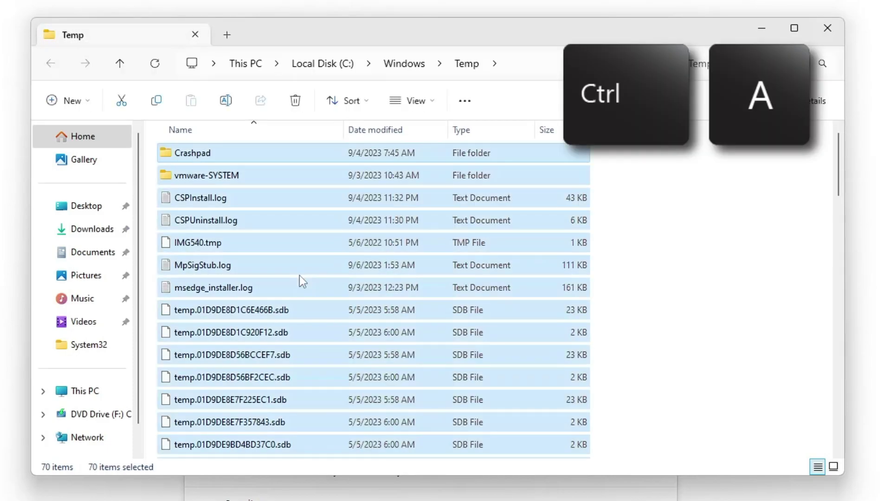
right_click(358, 194)
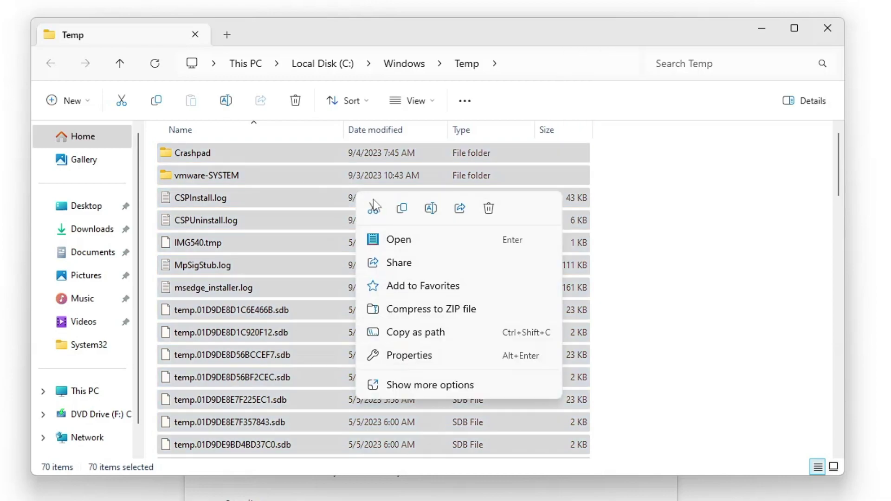
click(493, 211)
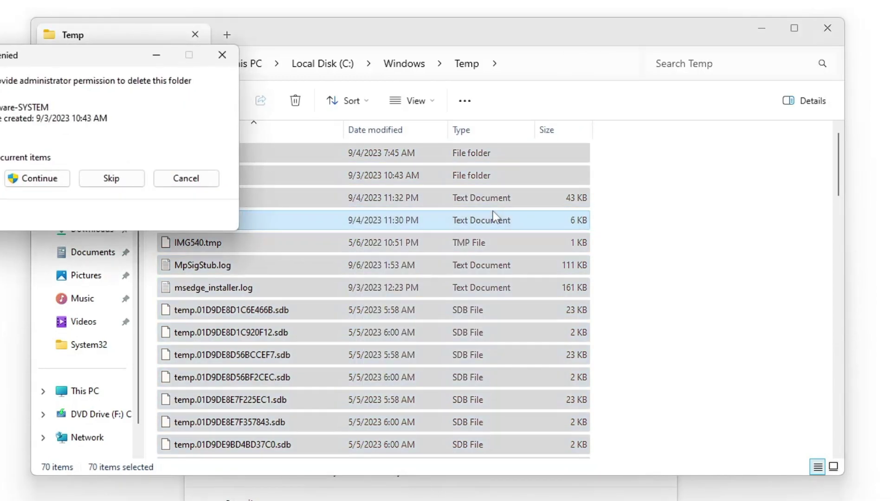
click(39, 182)
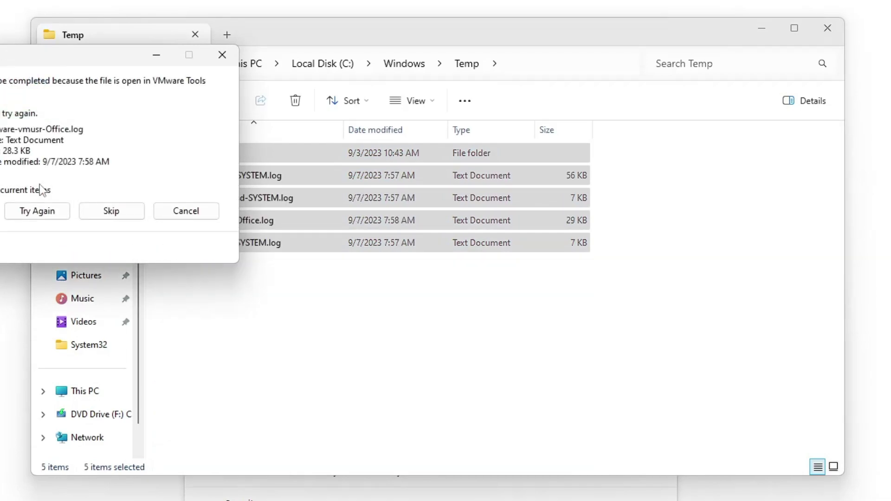
click(131, 210)
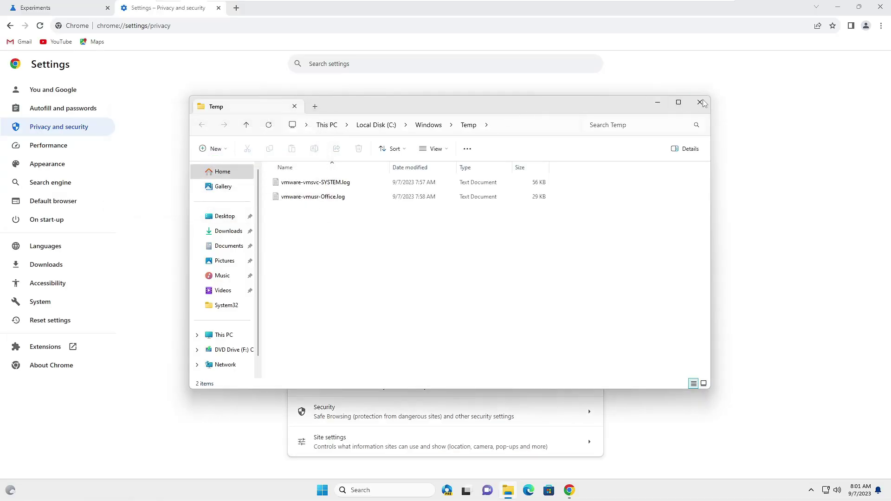
click(700, 102)
Open the user's Temp folder by running %temp% from the Run box.
right_click(323, 490)
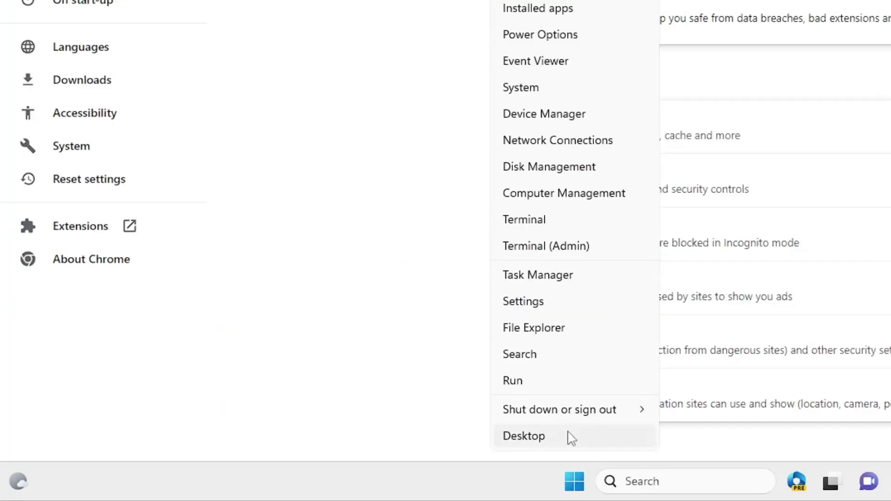
click(305, 437)
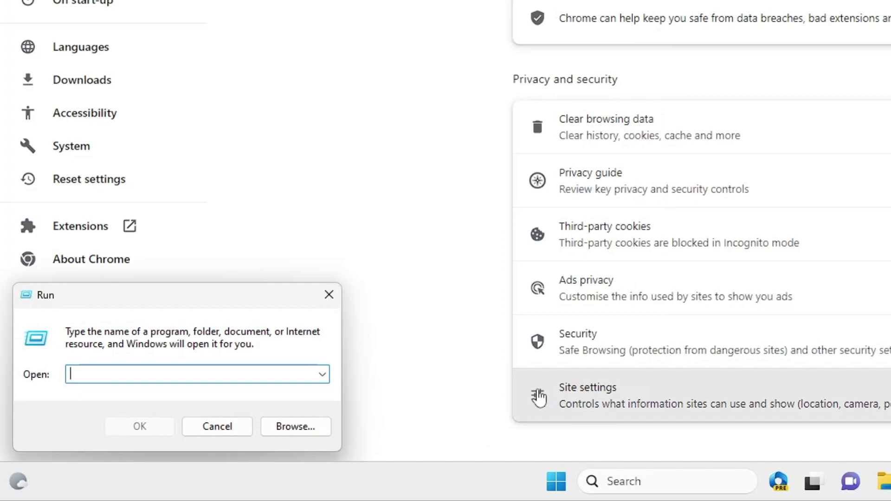
text(%temp%)
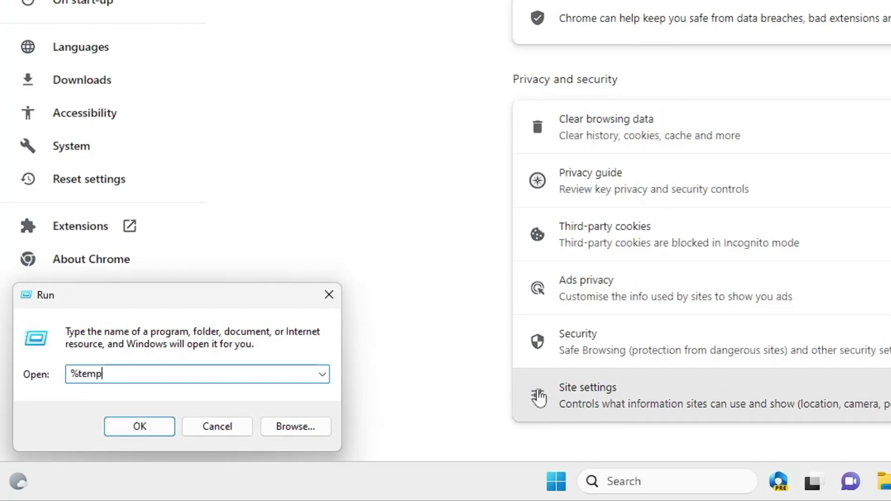
click(142, 427)
Delete everything in the folder, skipping all files still in use by Chrome.
click(585, 137)
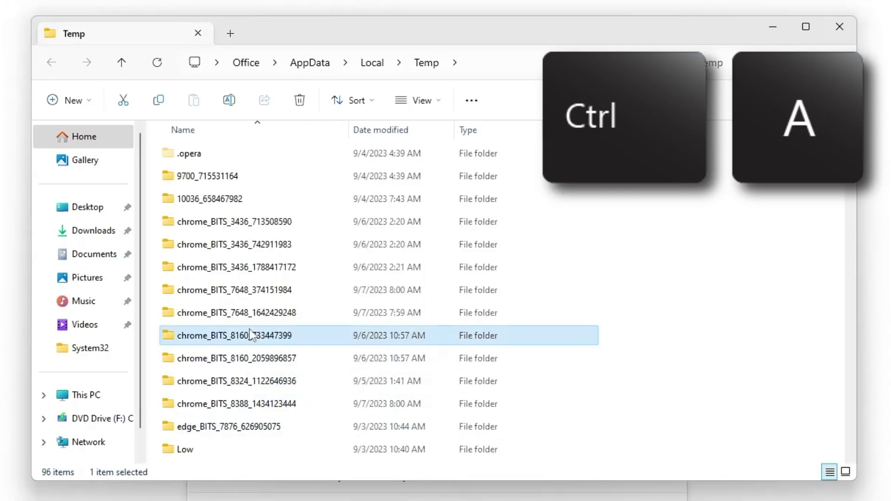
key(ctrl+a)
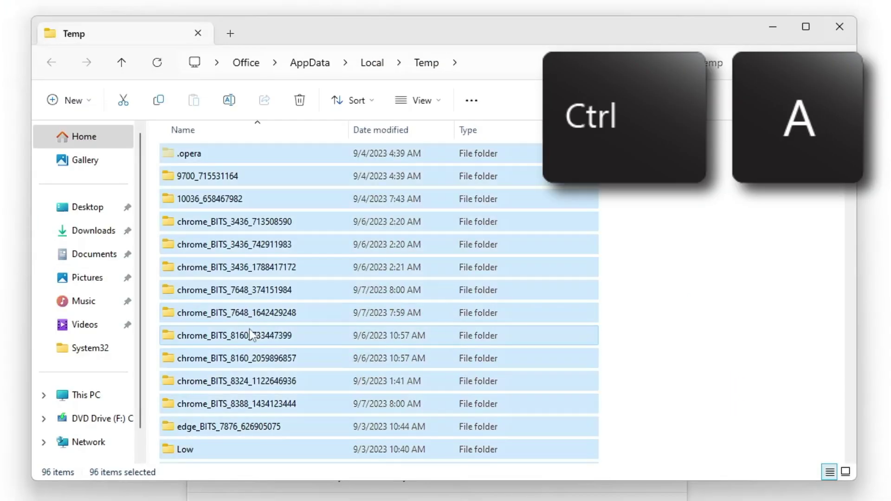
right_click(232, 231)
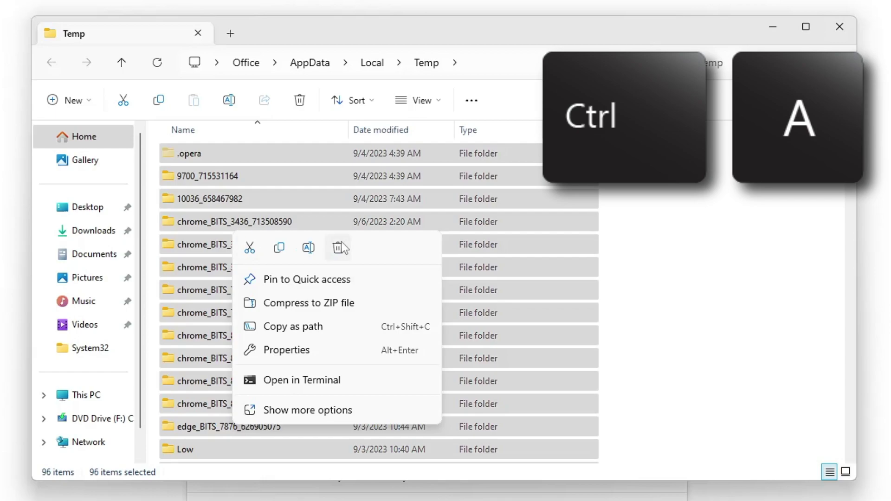
click(290, 190)
click(344, 181)
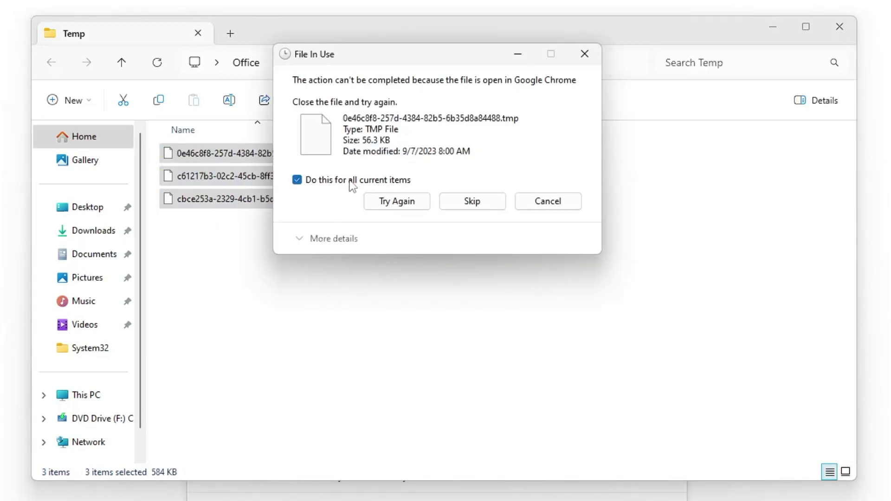
click(474, 205)
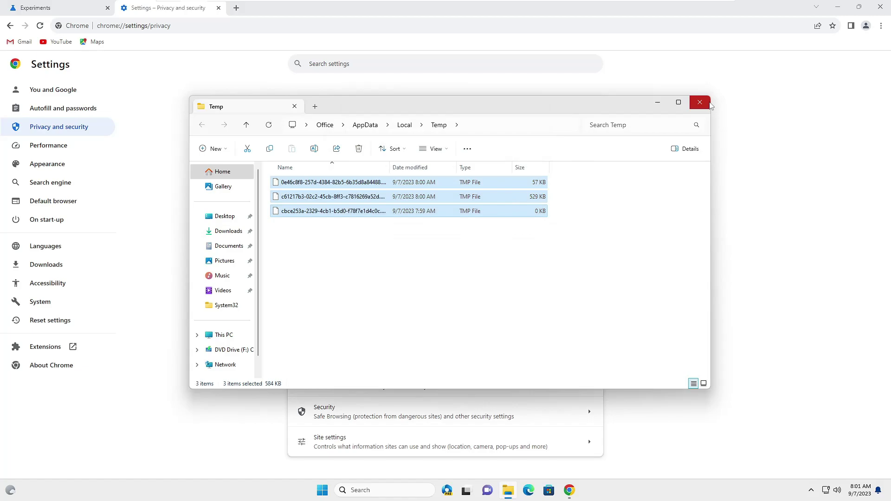
Close the Temp folder, open Google in a new tab, and search 'chrome web store'.
click(700, 103)
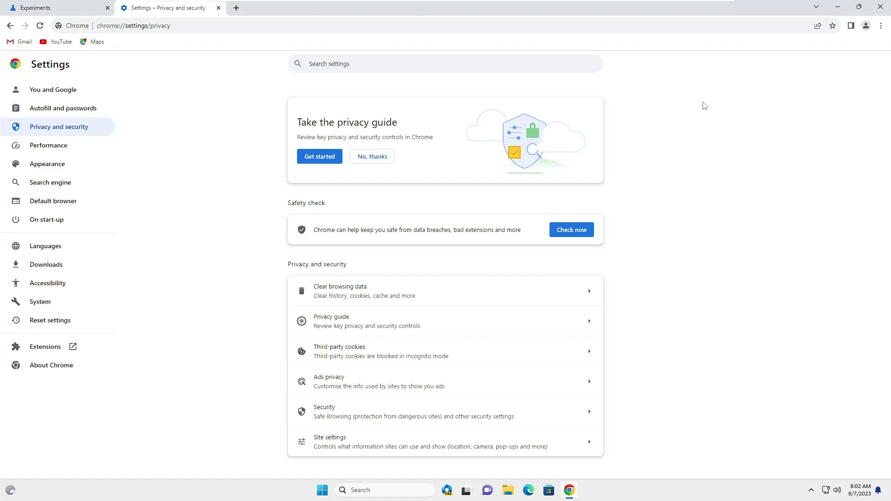
click(236, 8)
text(goo)
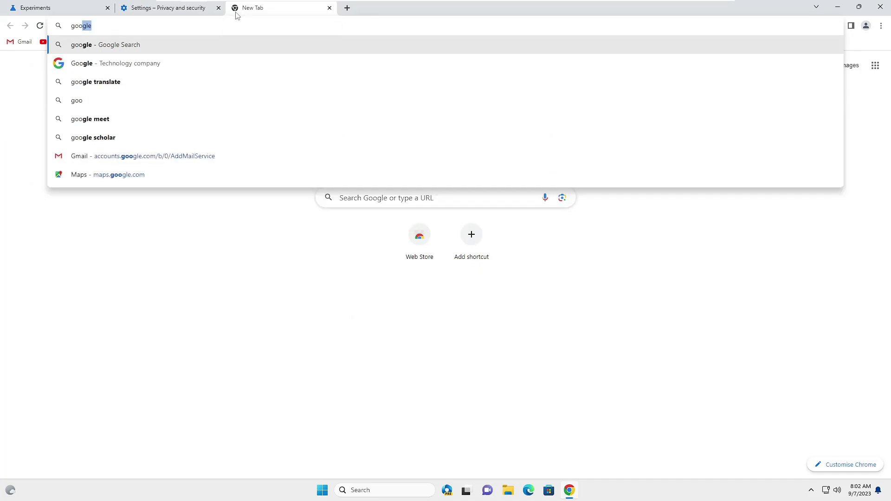
key(Return)
text(chrome w)
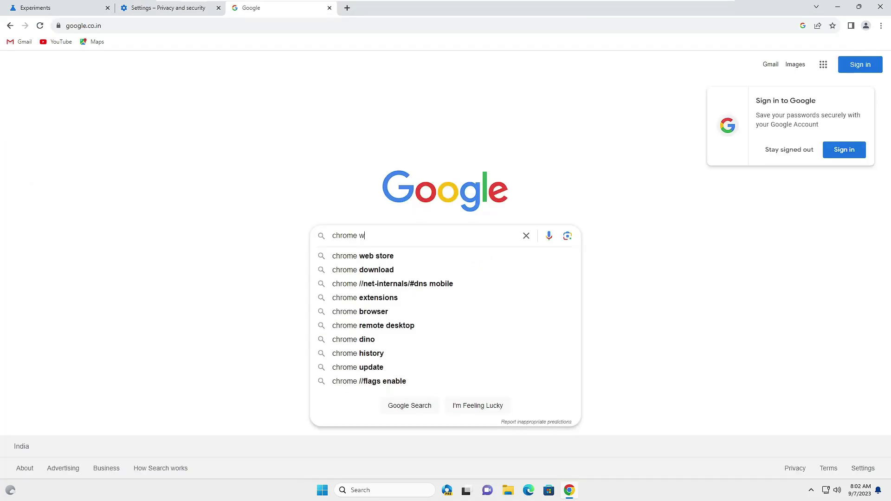
text(eb store)
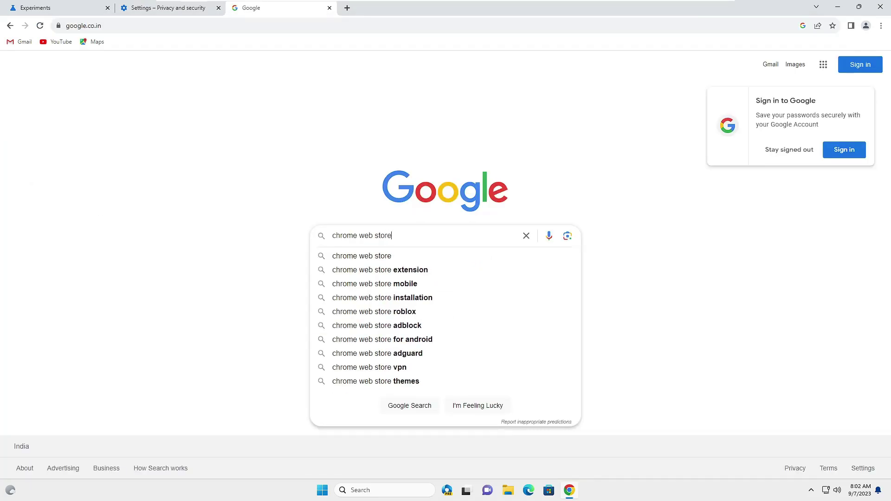
key(Return)
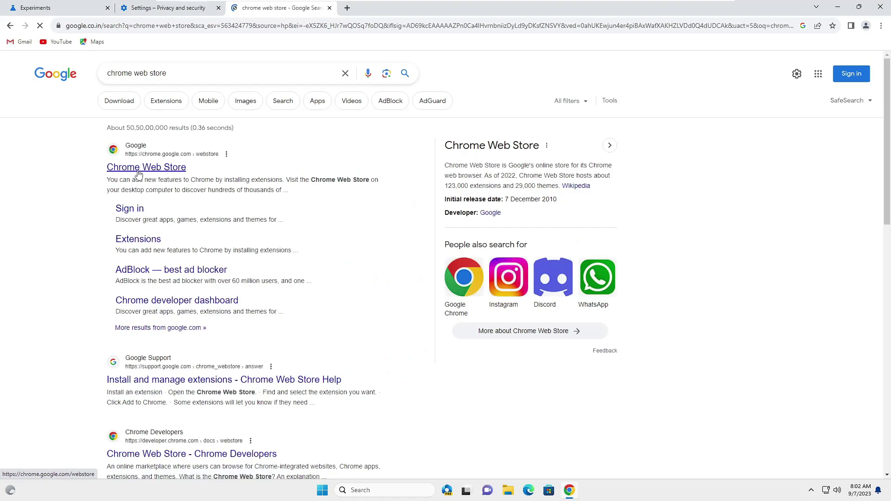
Open the Chrome Web Store result and search the store for 'online download manager'.
click(141, 172)
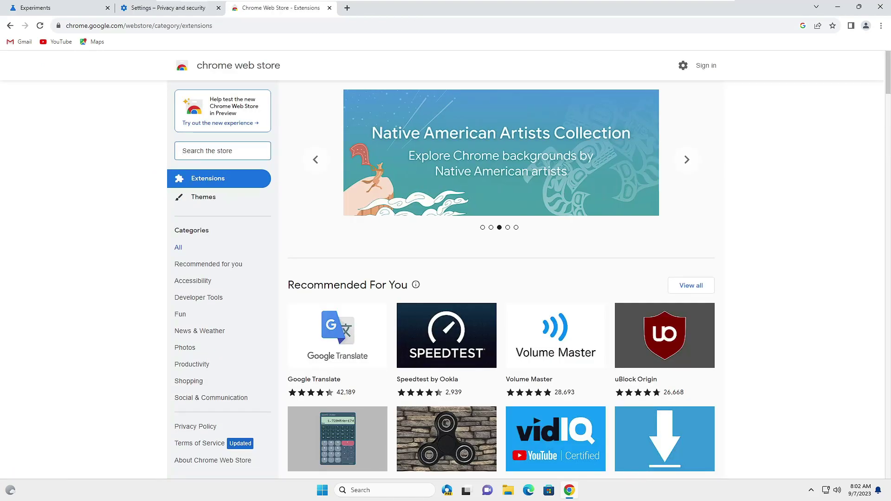
text(onli)
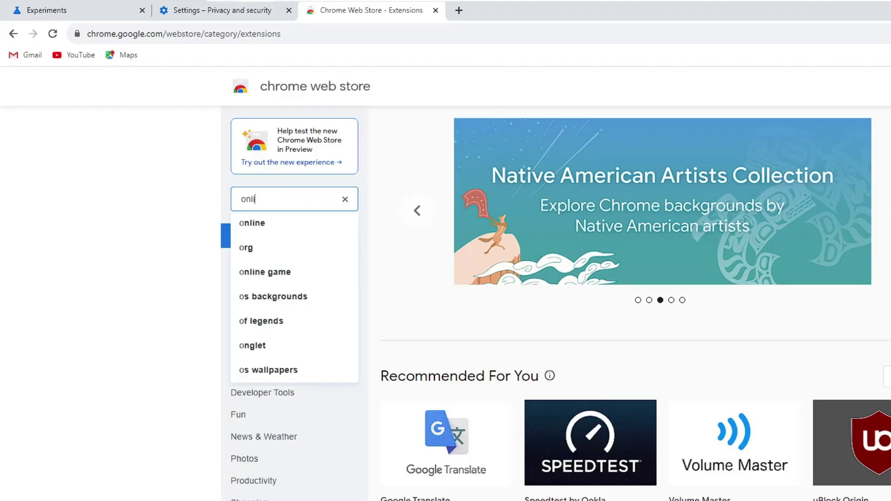
text(ne download)
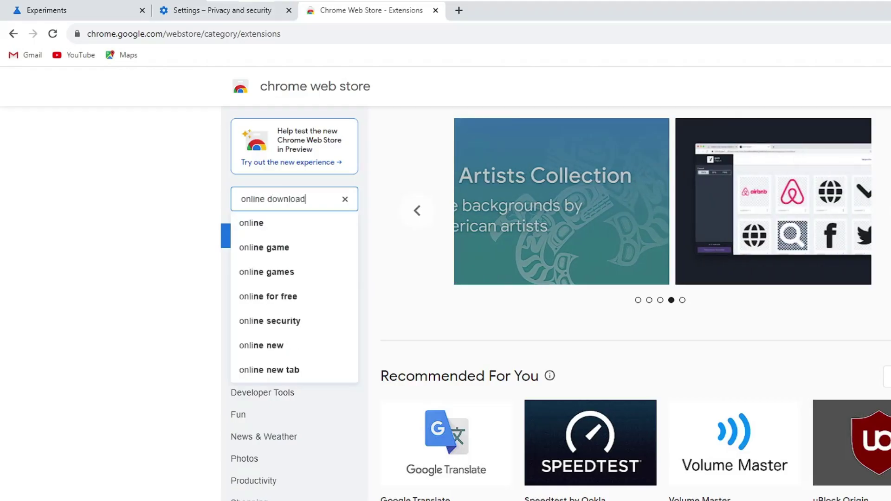
text( manager)
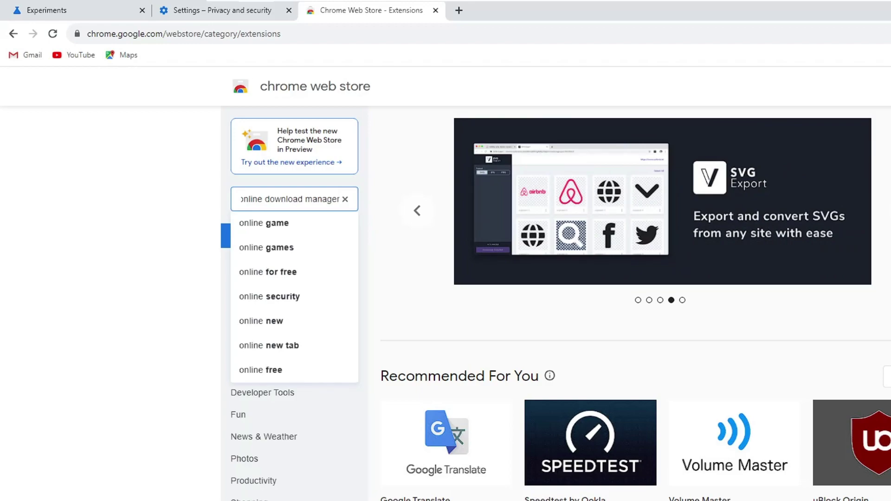
key(Return)
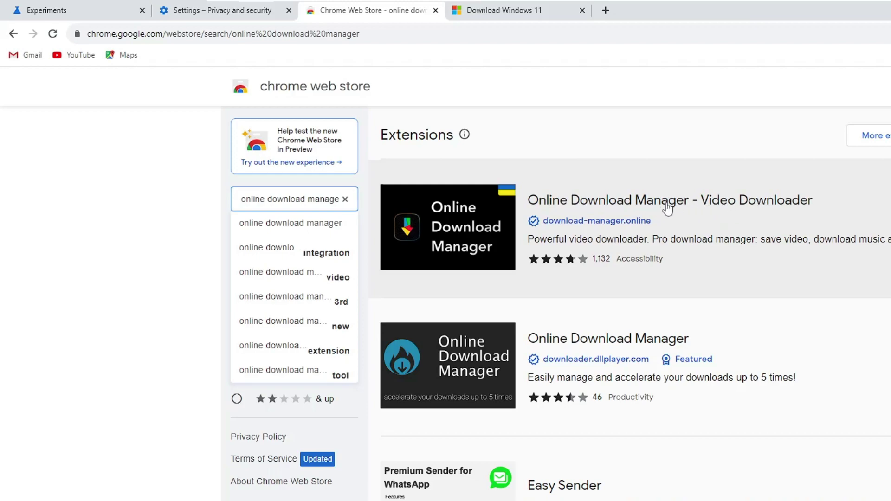
Add Online Download Manager - Video Downloader to Chrome and pin it to the toolbar.
click(639, 203)
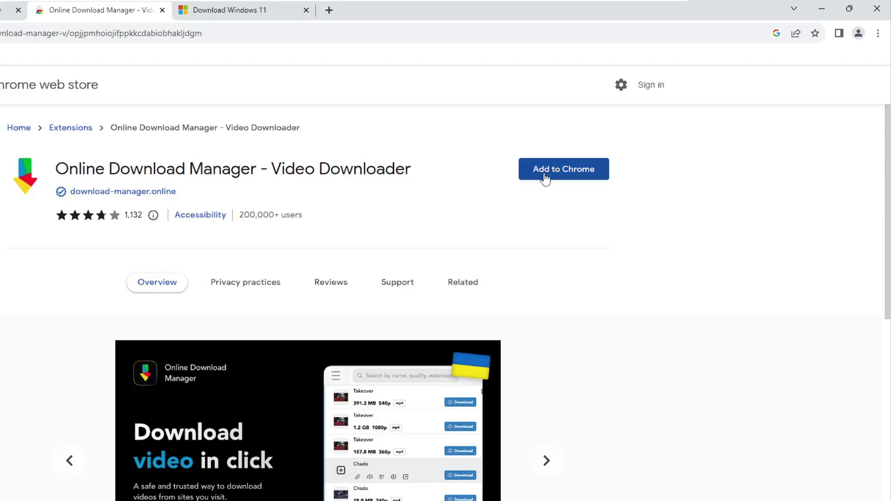
click(567, 180)
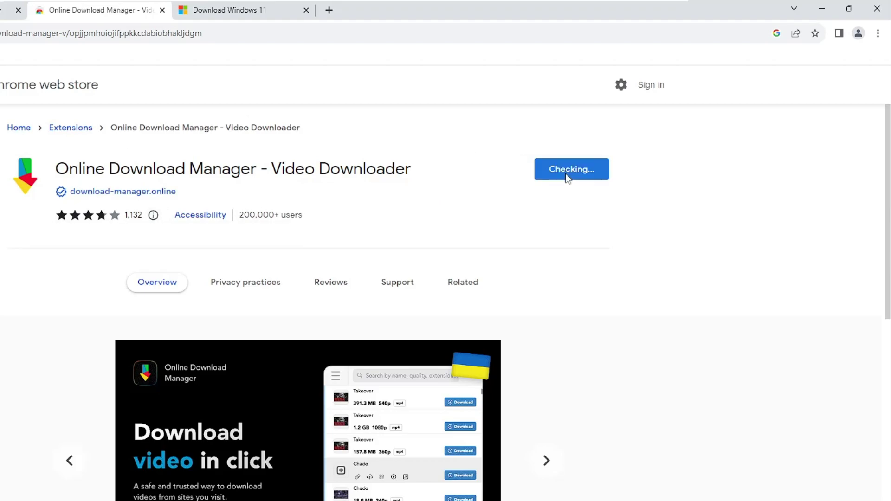
click(350, 188)
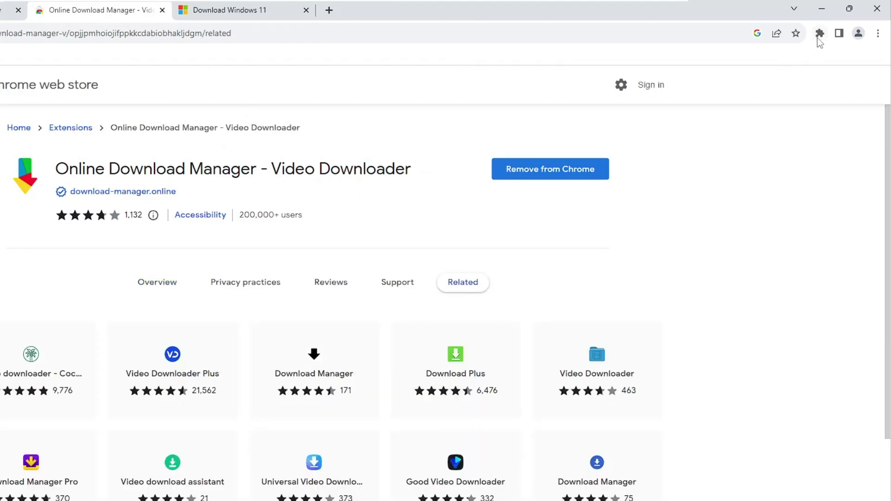
click(820, 34)
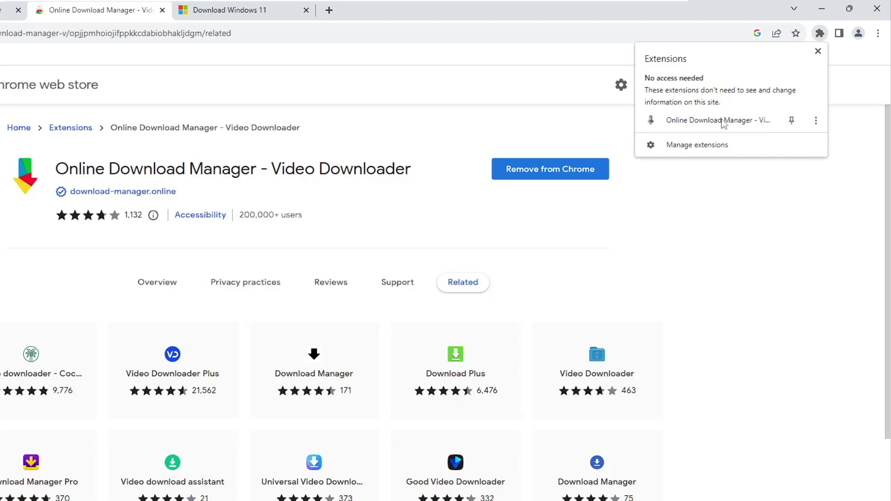
click(791, 120)
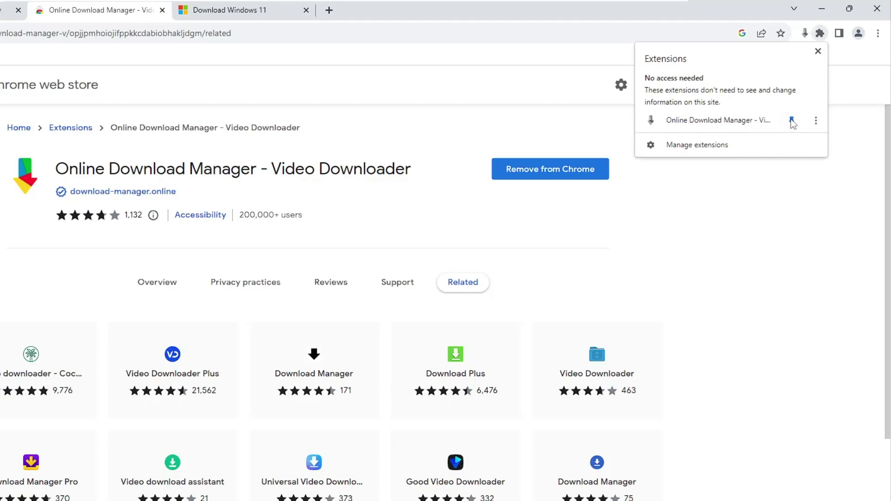
click(865, 103)
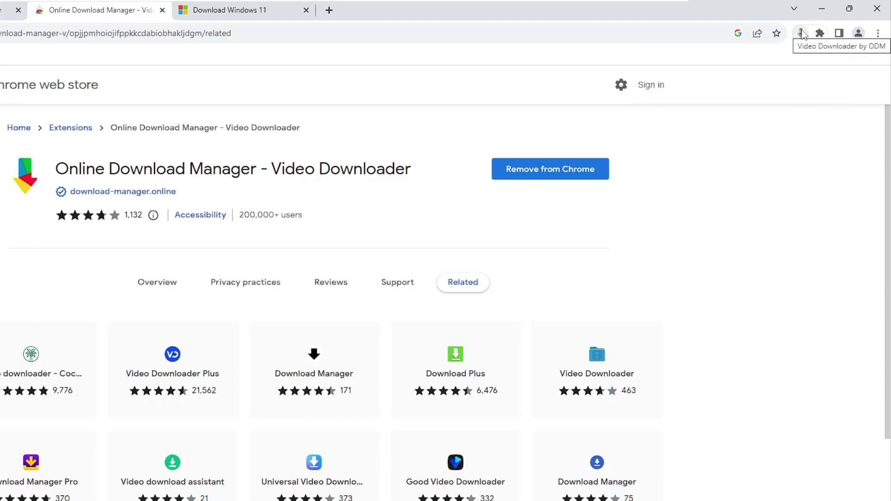
Start the Windows 11 English 64-bit ISO download and view its progress in the pinned extension.
click(270, 11)
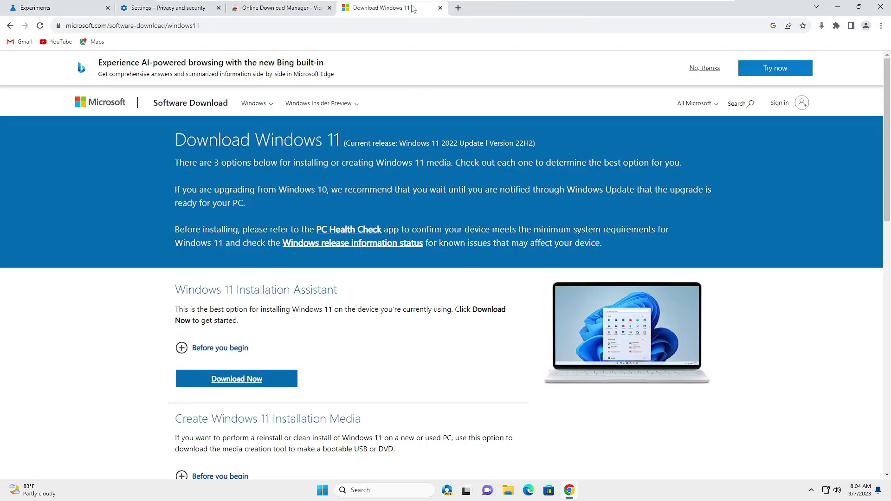
scroll(324, 215, down, 4)
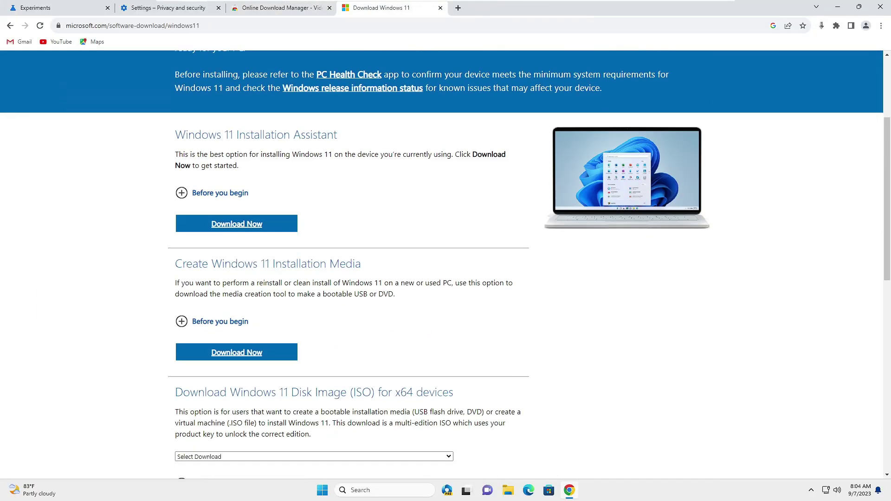
scroll(325, 213, down, 3)
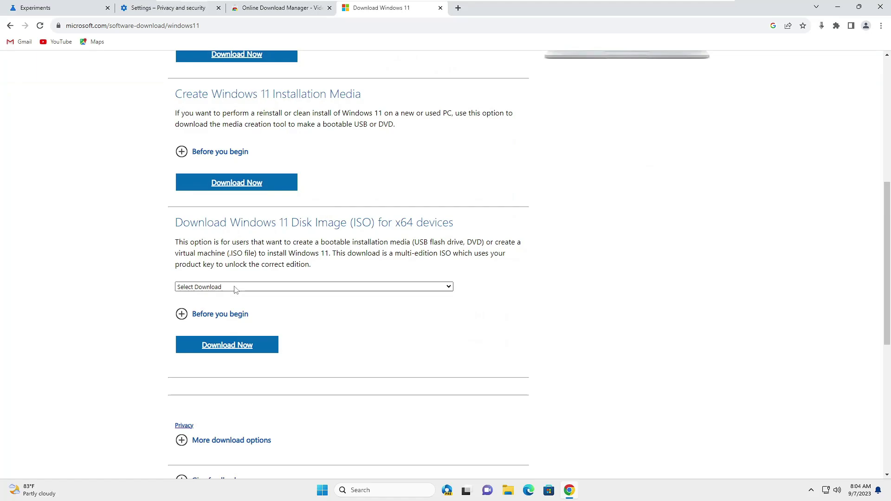
click(235, 287)
click(236, 301)
click(241, 347)
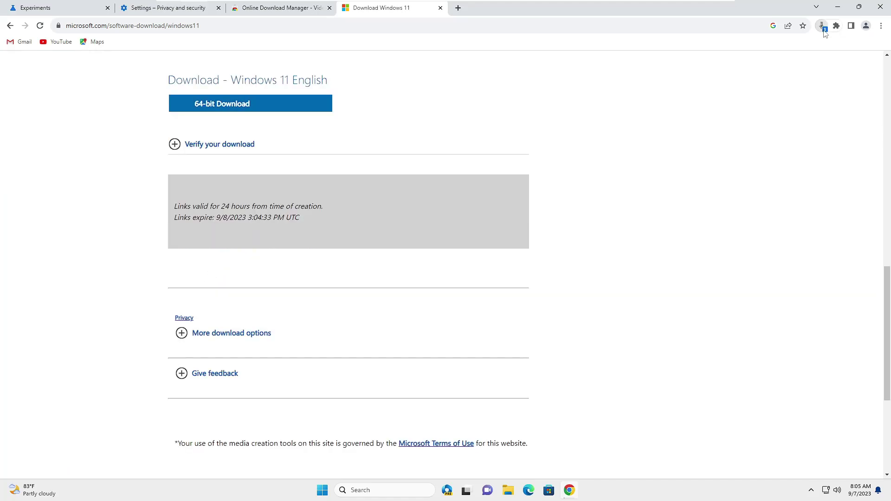
click(824, 27)
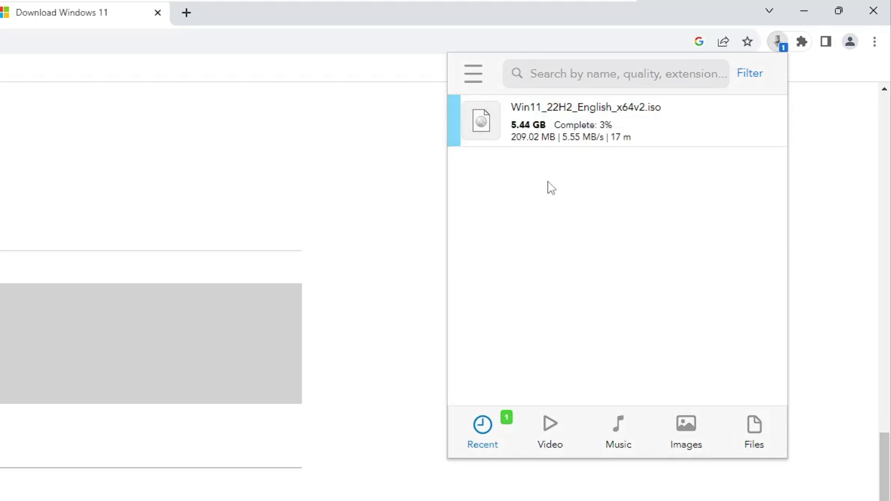